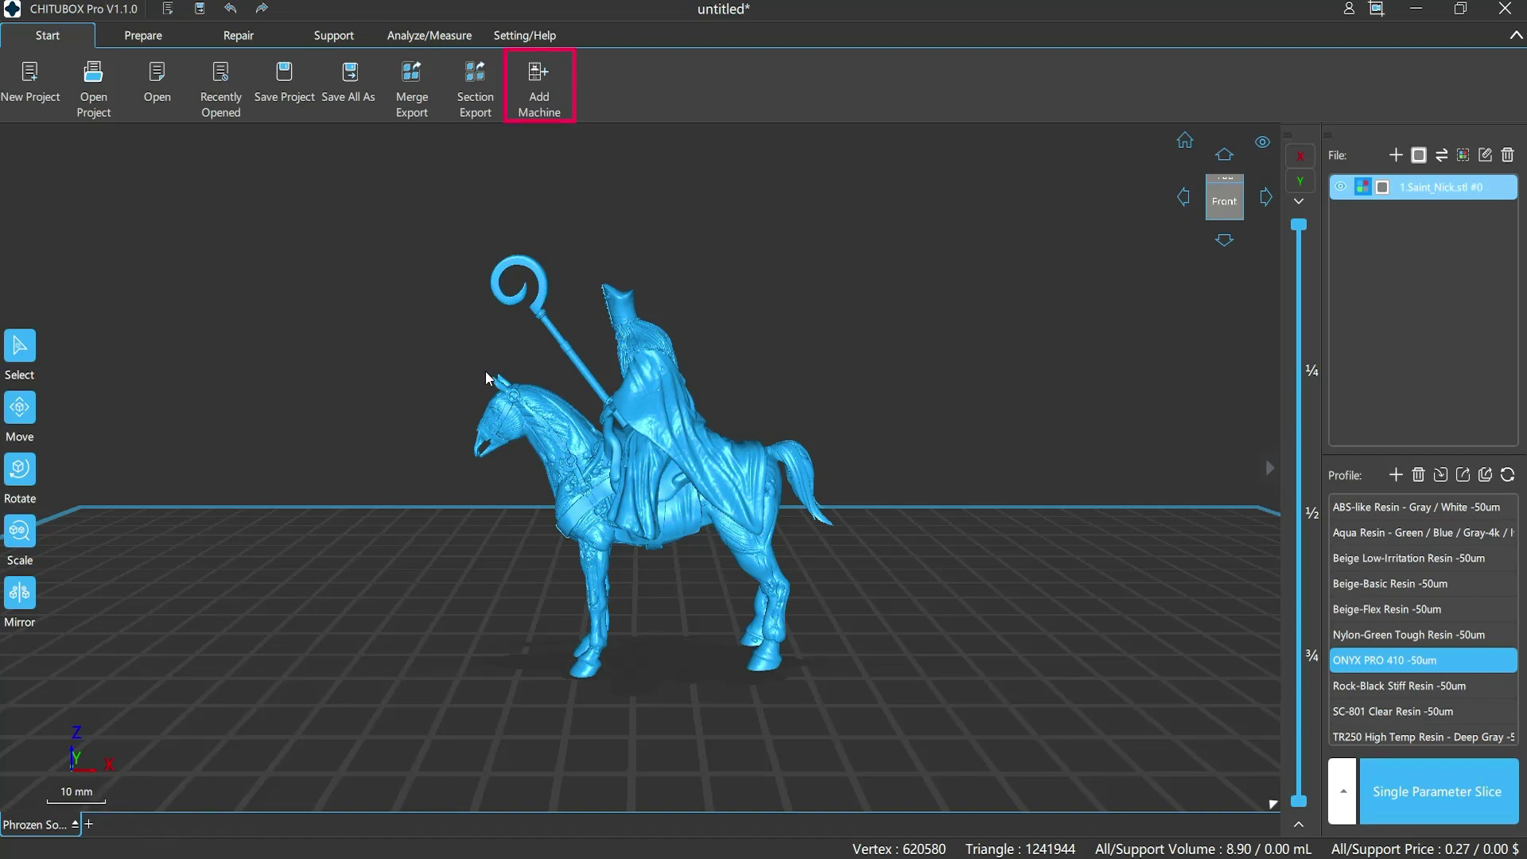
Open Add Machine and browse the AnyCubic Photon and Photon X printers.
left_click(547, 111)
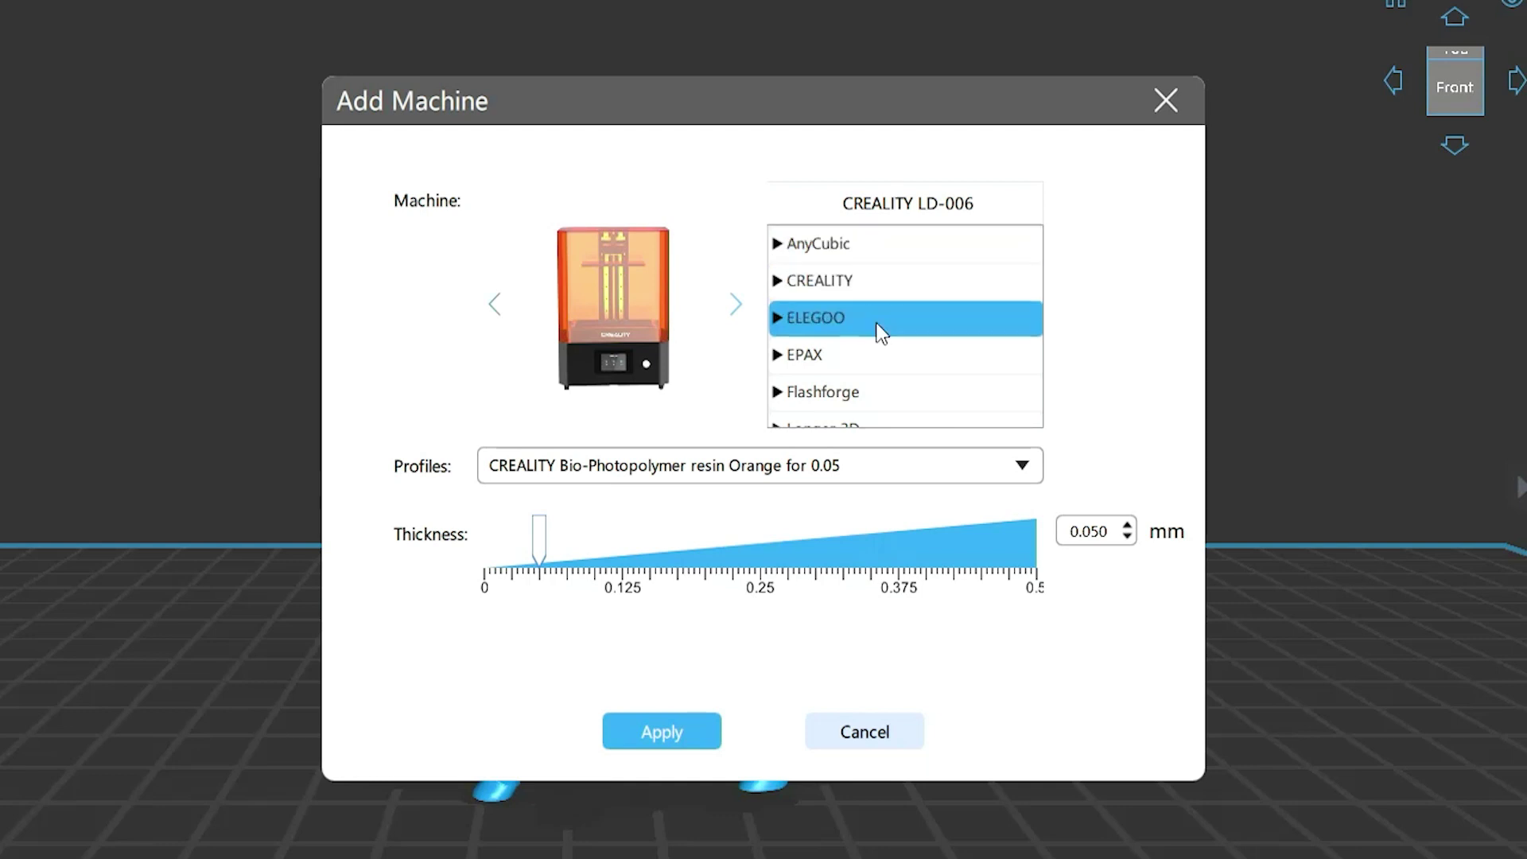
left_click(779, 245)
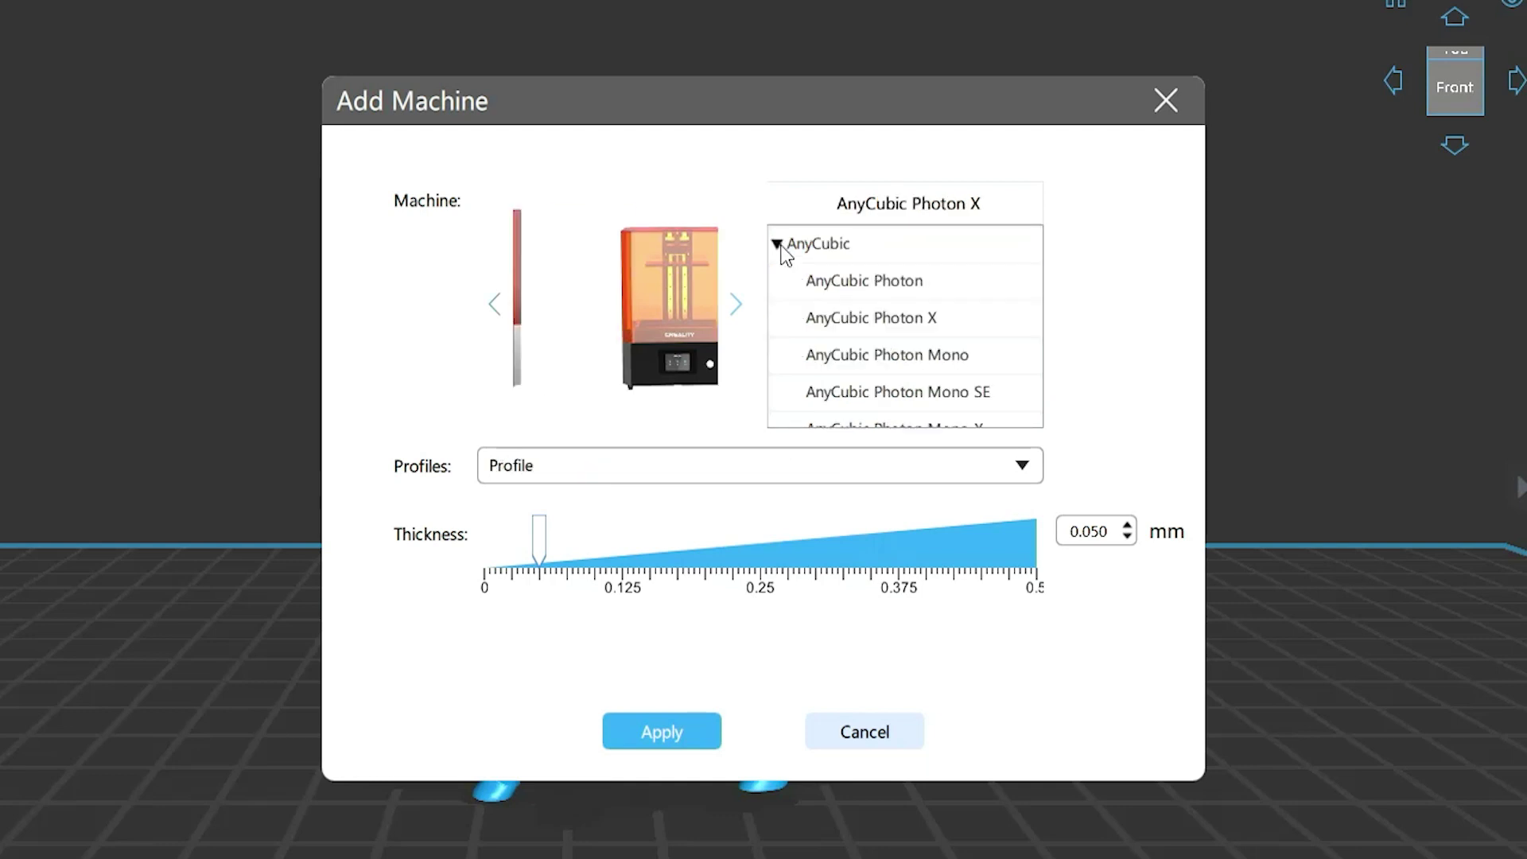
left_click(852, 286)
left_click(859, 322)
scroll(858, 326, "down", 6)
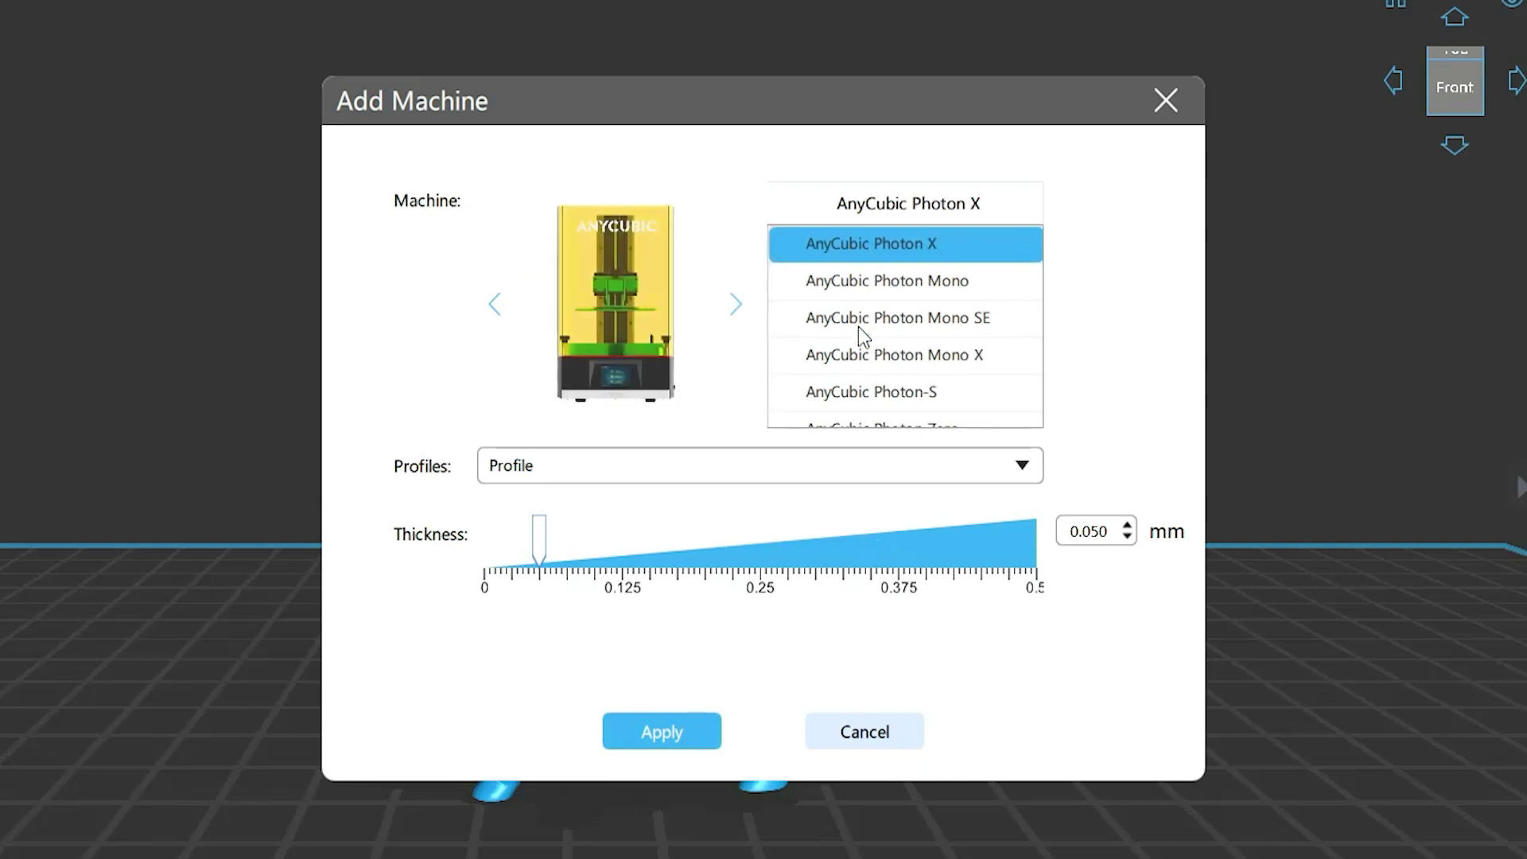
Browse the CREALITY LD-002R, LD-002H and LD-006 printers, then step back toward the Phrozen Sonic Mega 8K.
left_click(860, 318)
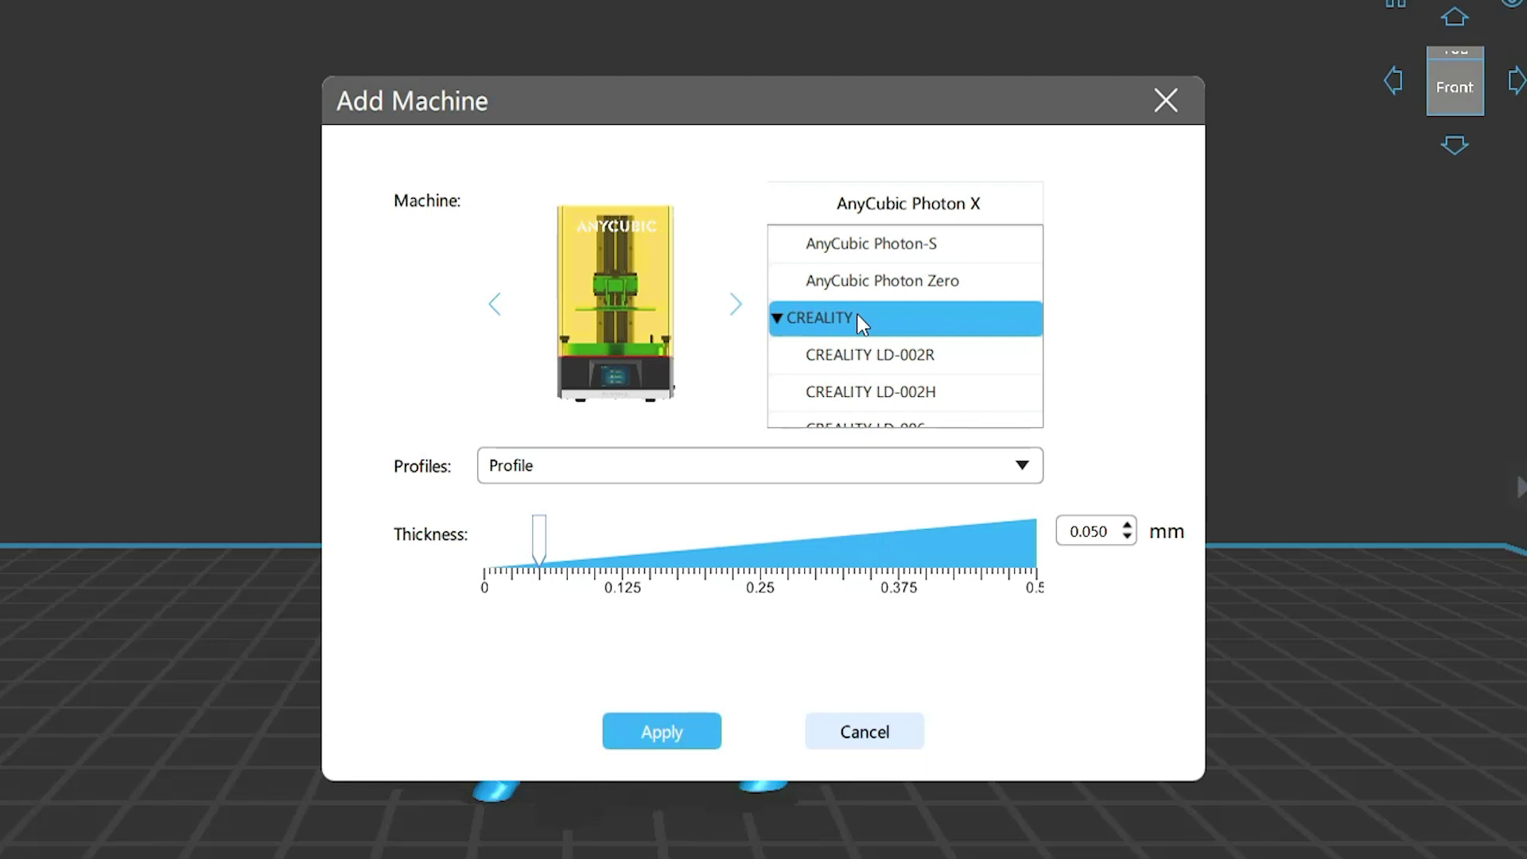
scroll(856, 313, "down", 2)
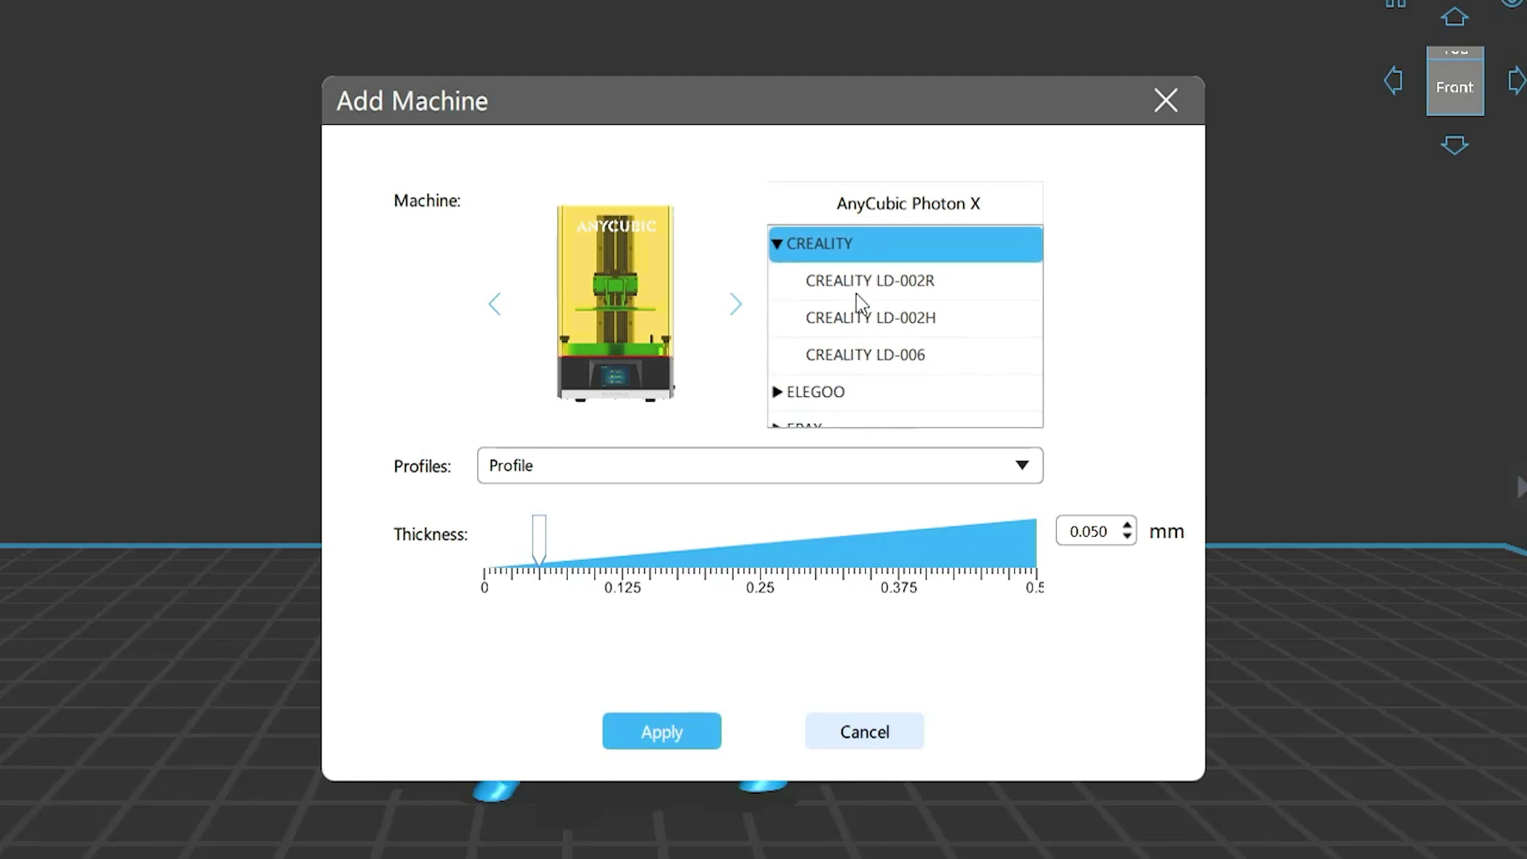
left_click(856, 292)
left_click(863, 316)
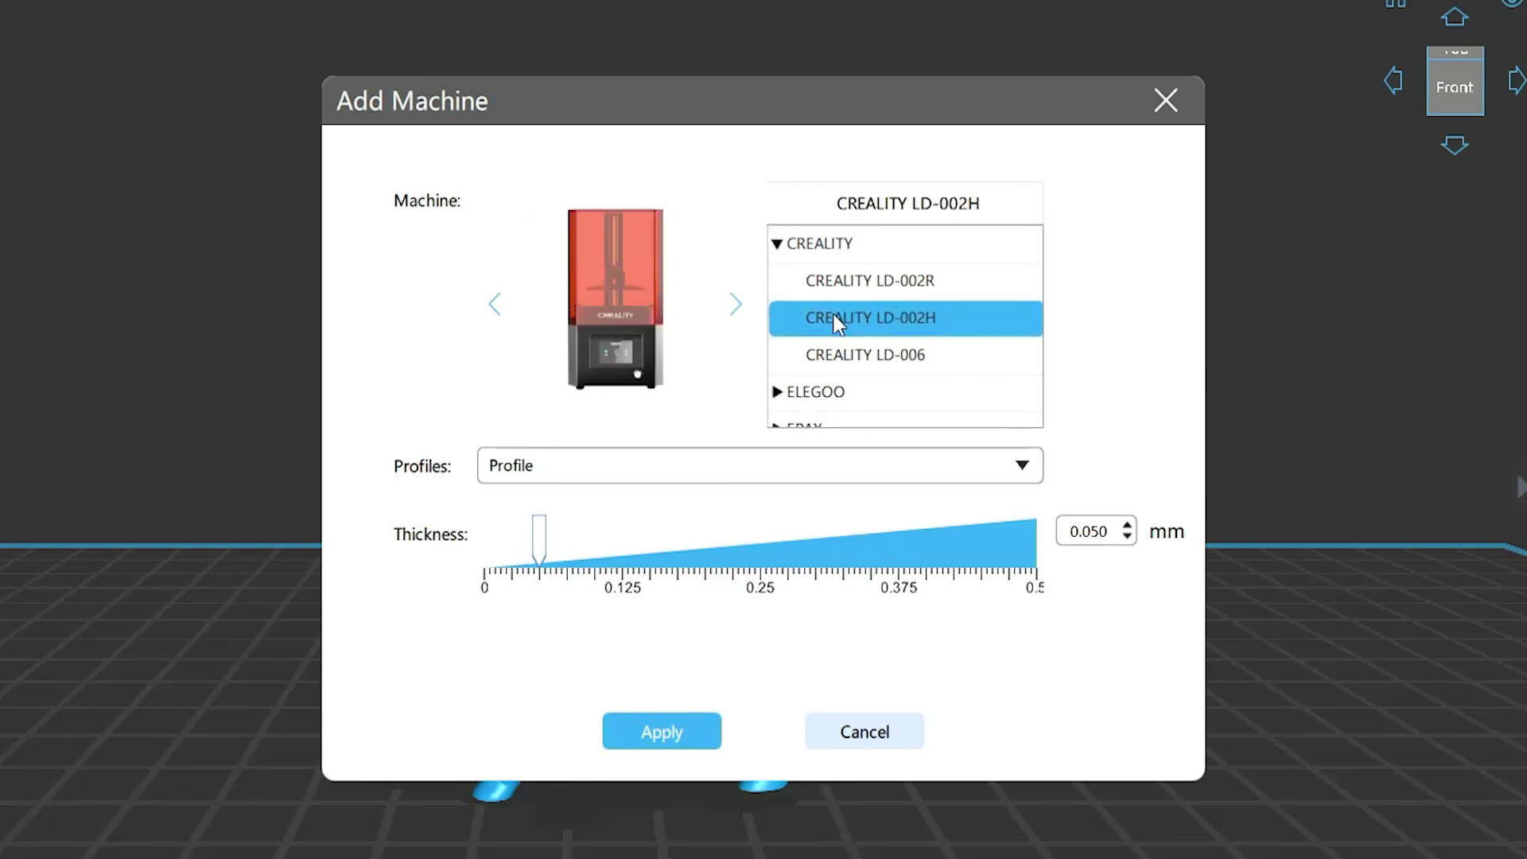
left_click(736, 304)
left_click(736, 305)
left_click(501, 305)
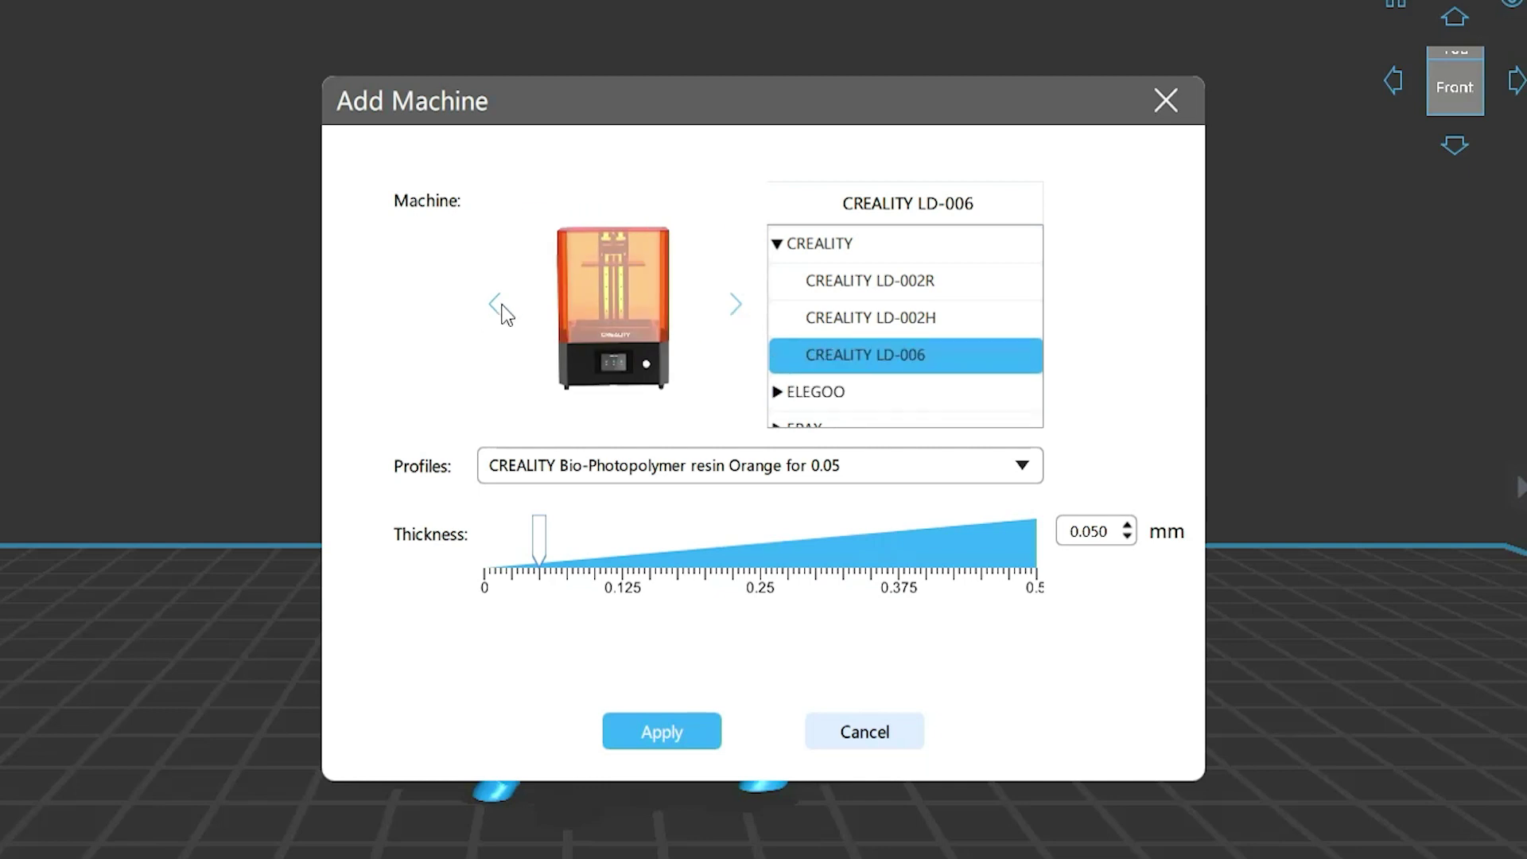
left_click(501, 305)
left_click(501, 306)
Choose the Phrozen Sonic Mega 8K with the ONYX PRO 410 -50um resin profile and close the dialog.
left_click(501, 306)
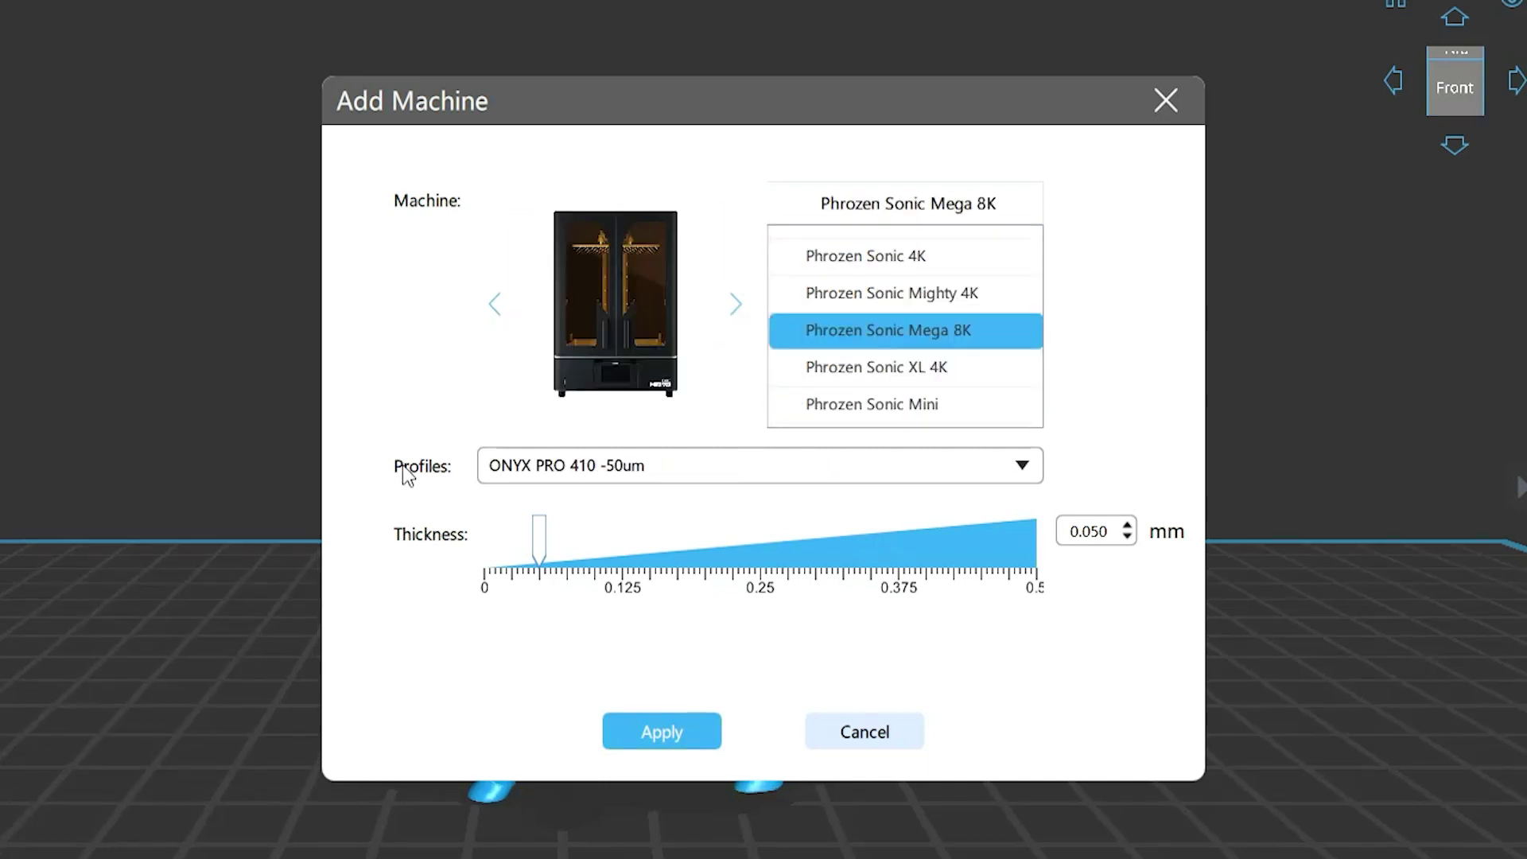
left_click(1021, 470)
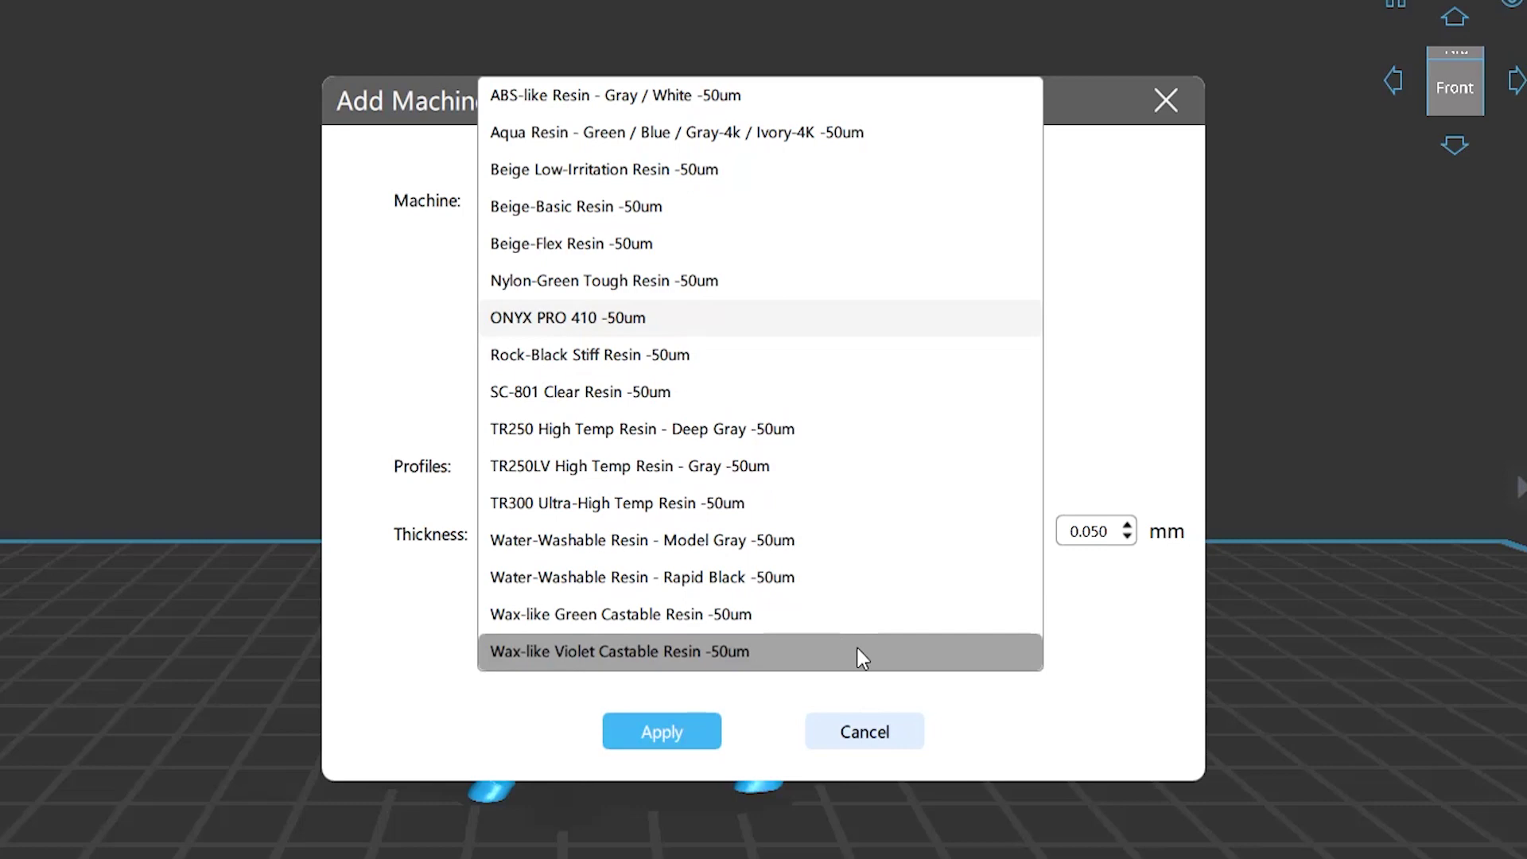
left_click(835, 324)
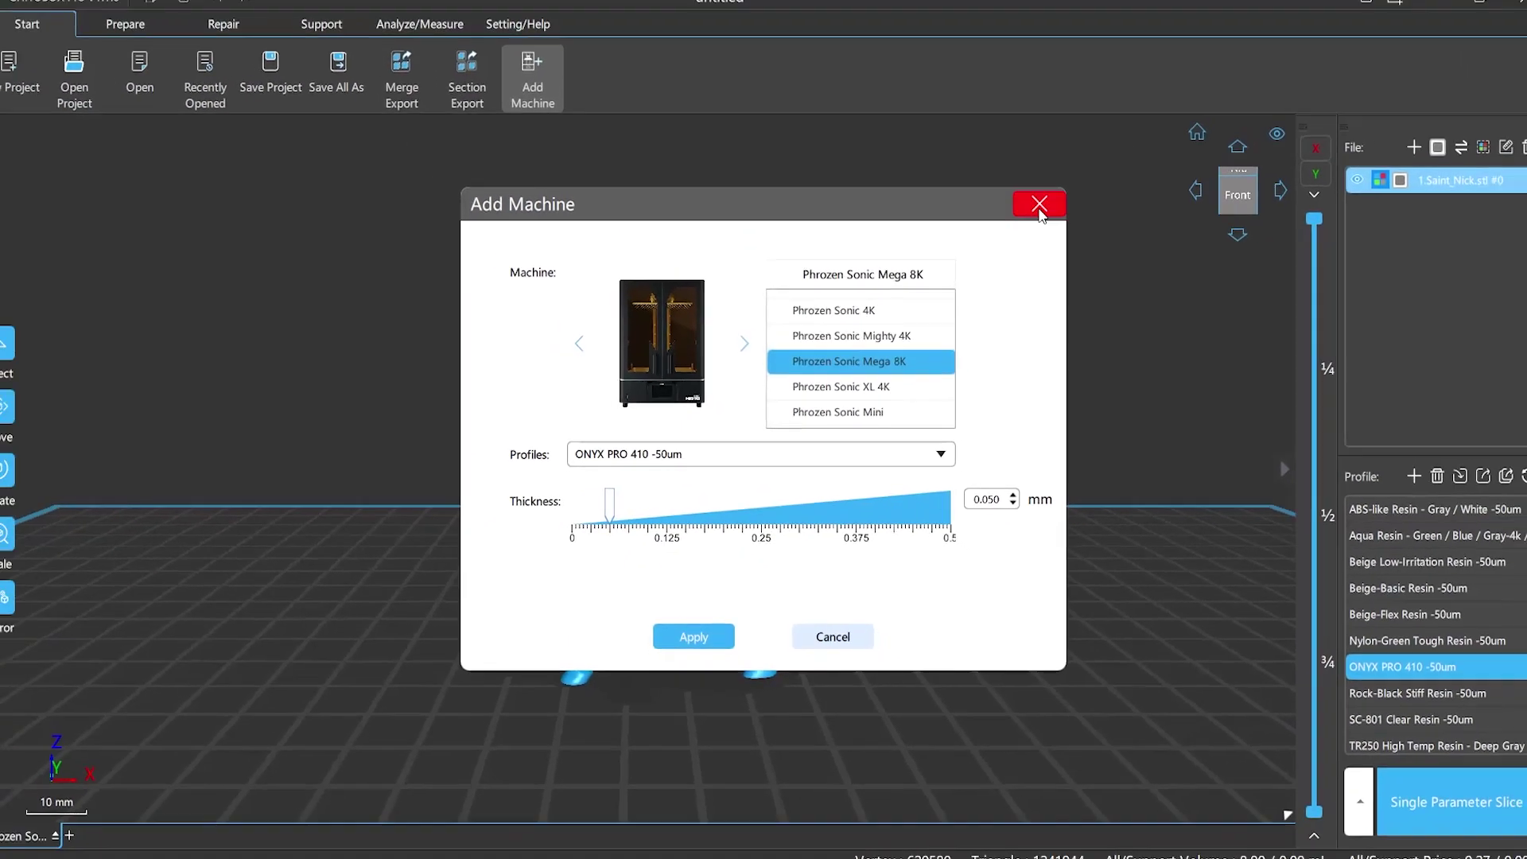
left_click(1039, 214)
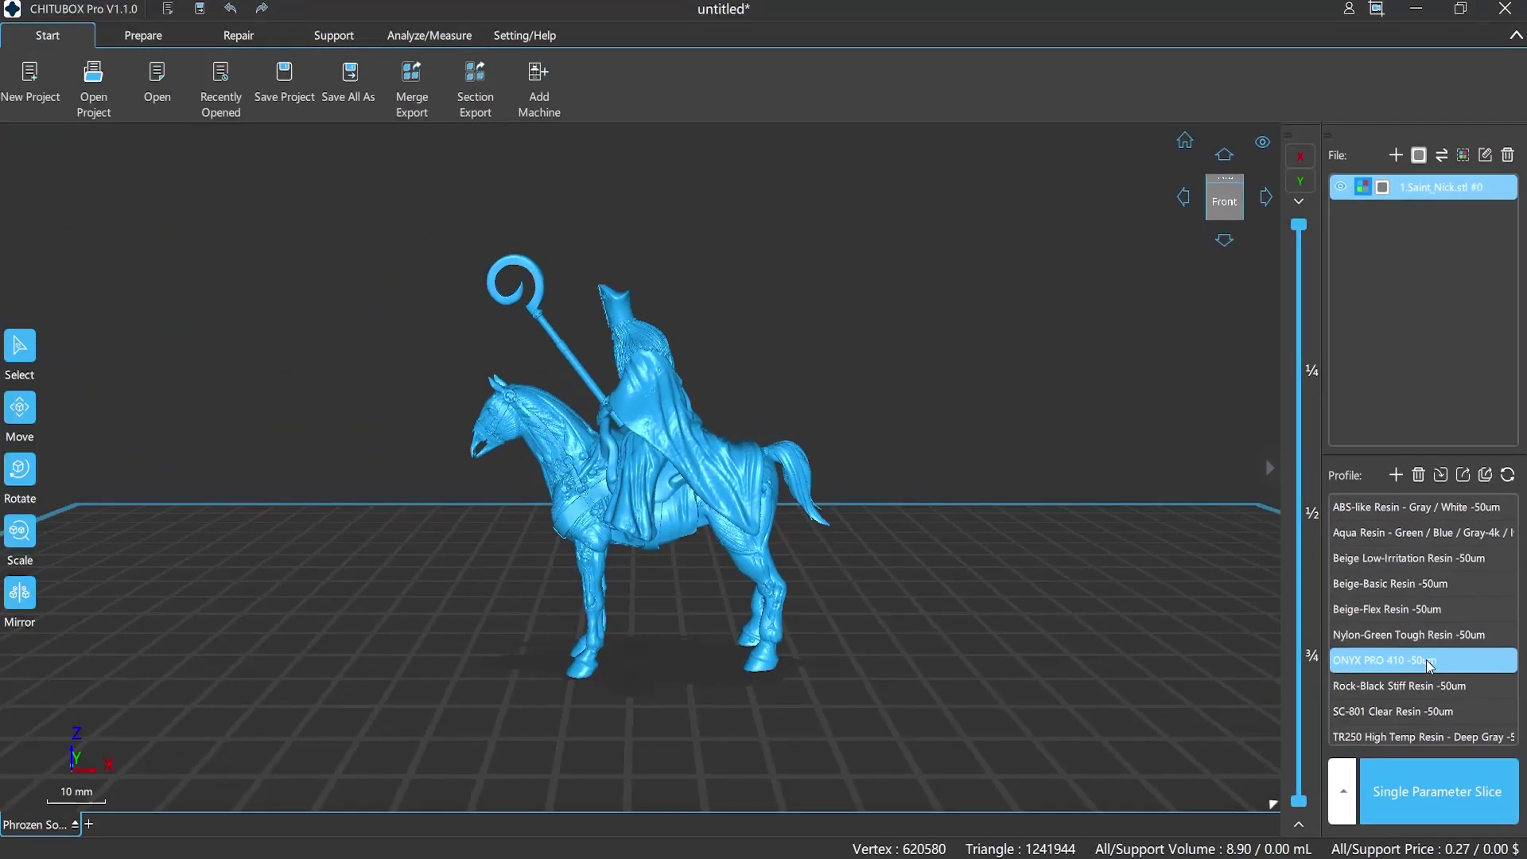
Review the ONYX PRO 410 -50um Print, Gcode and Advanced settings, ending on the Phrozen Sonic Mega 8K printer page.
double_click(1374, 562)
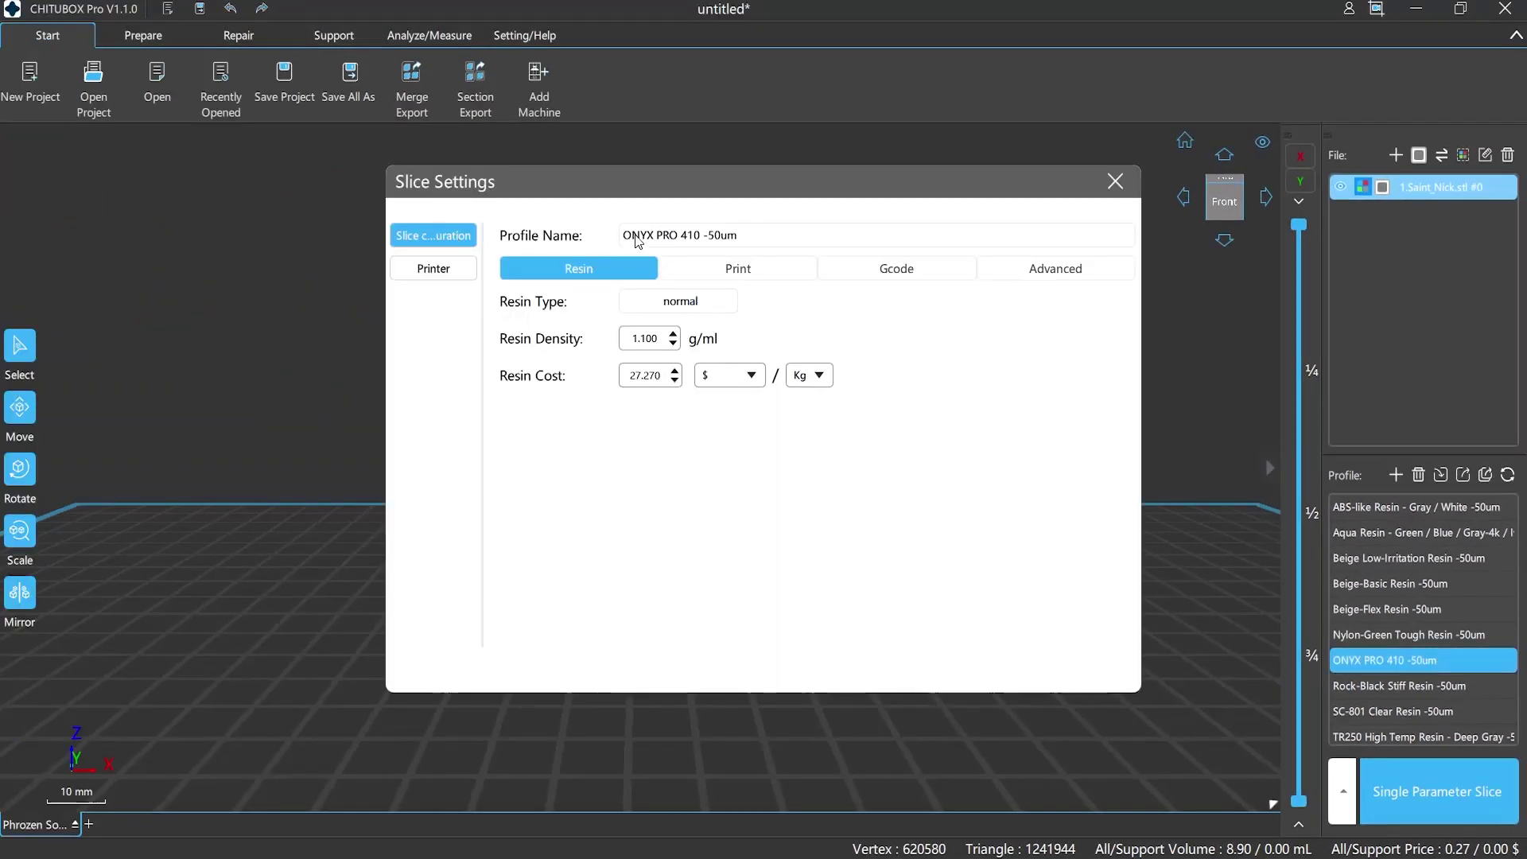
triple_click(740, 235)
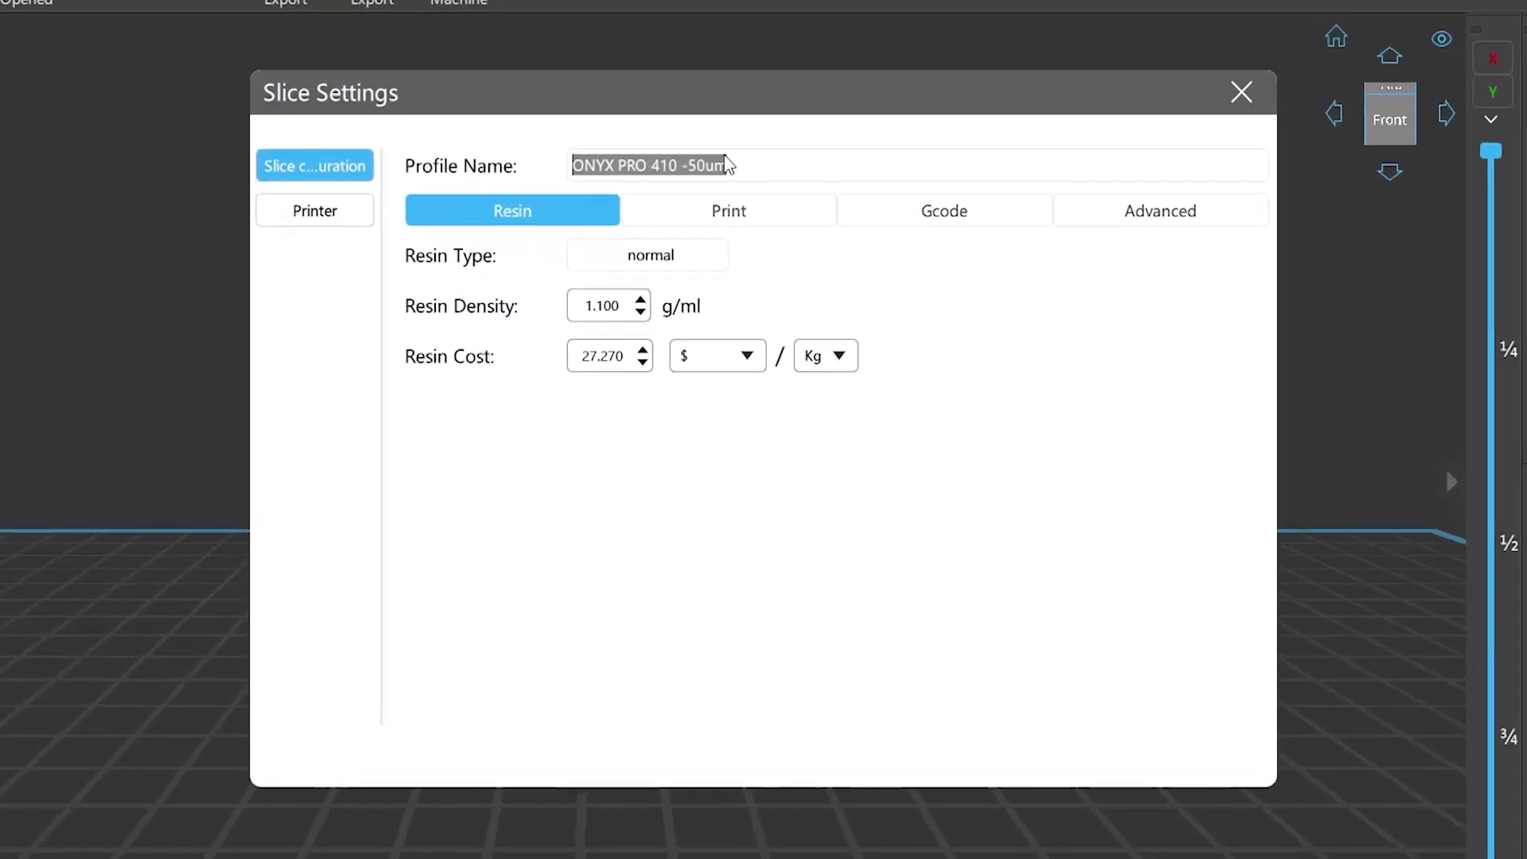
left_click(741, 162)
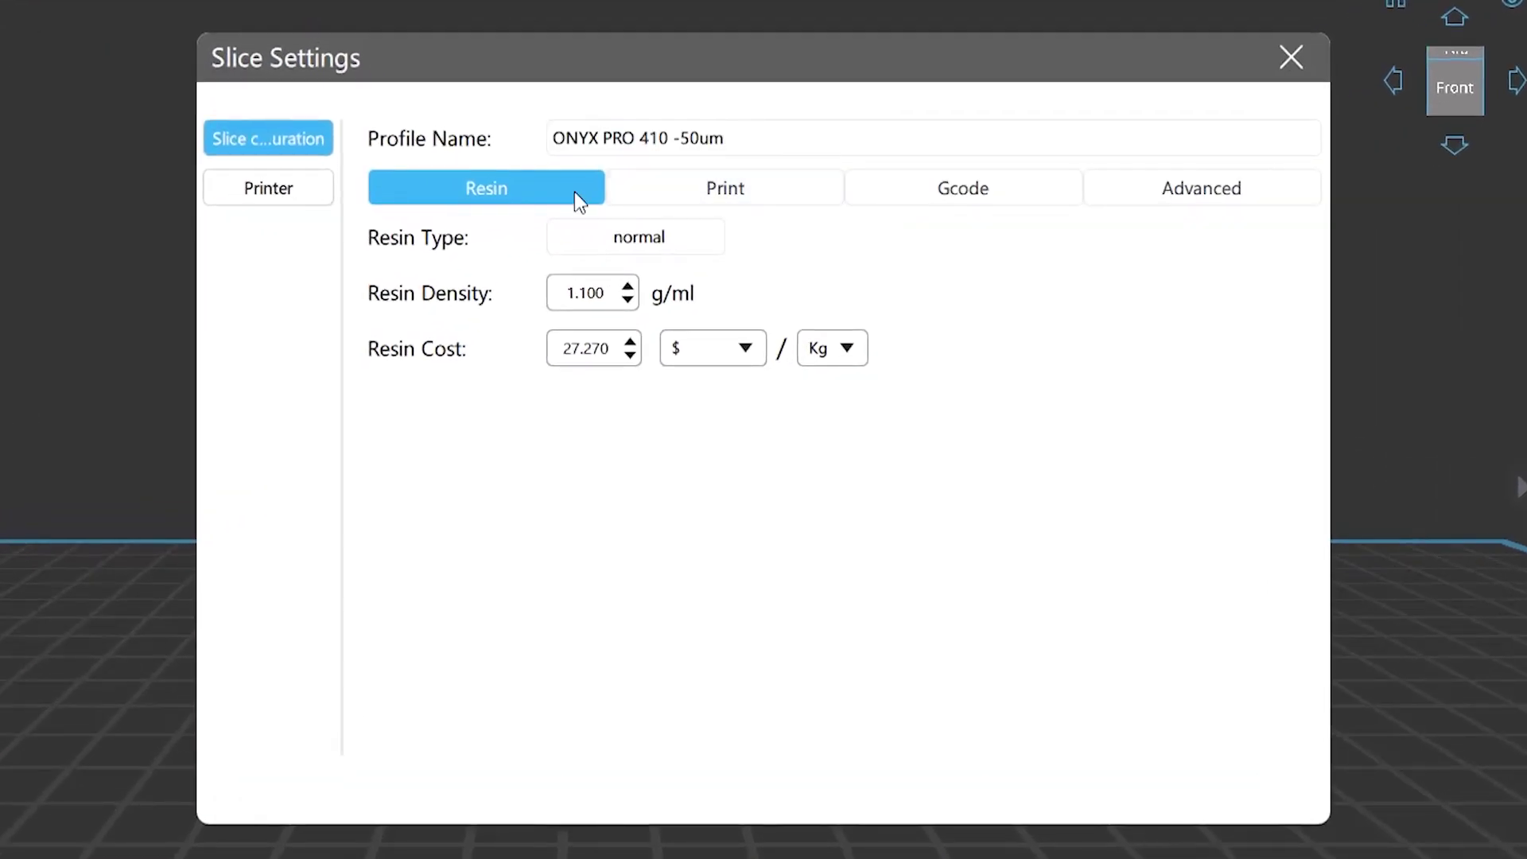
left_click(680, 196)
left_click(1012, 200)
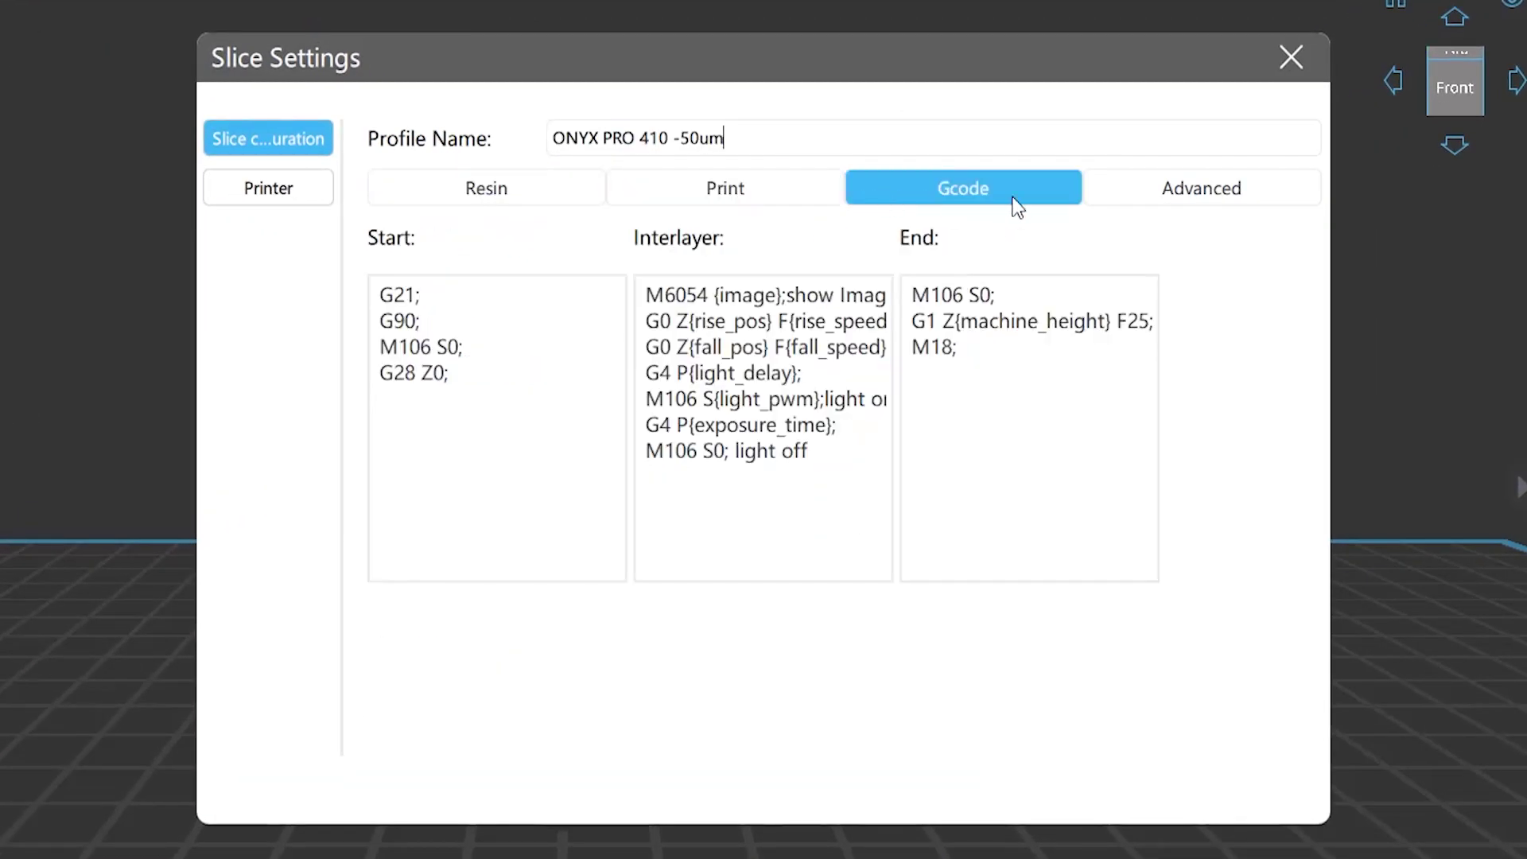
left_click(1138, 187)
left_click(301, 203)
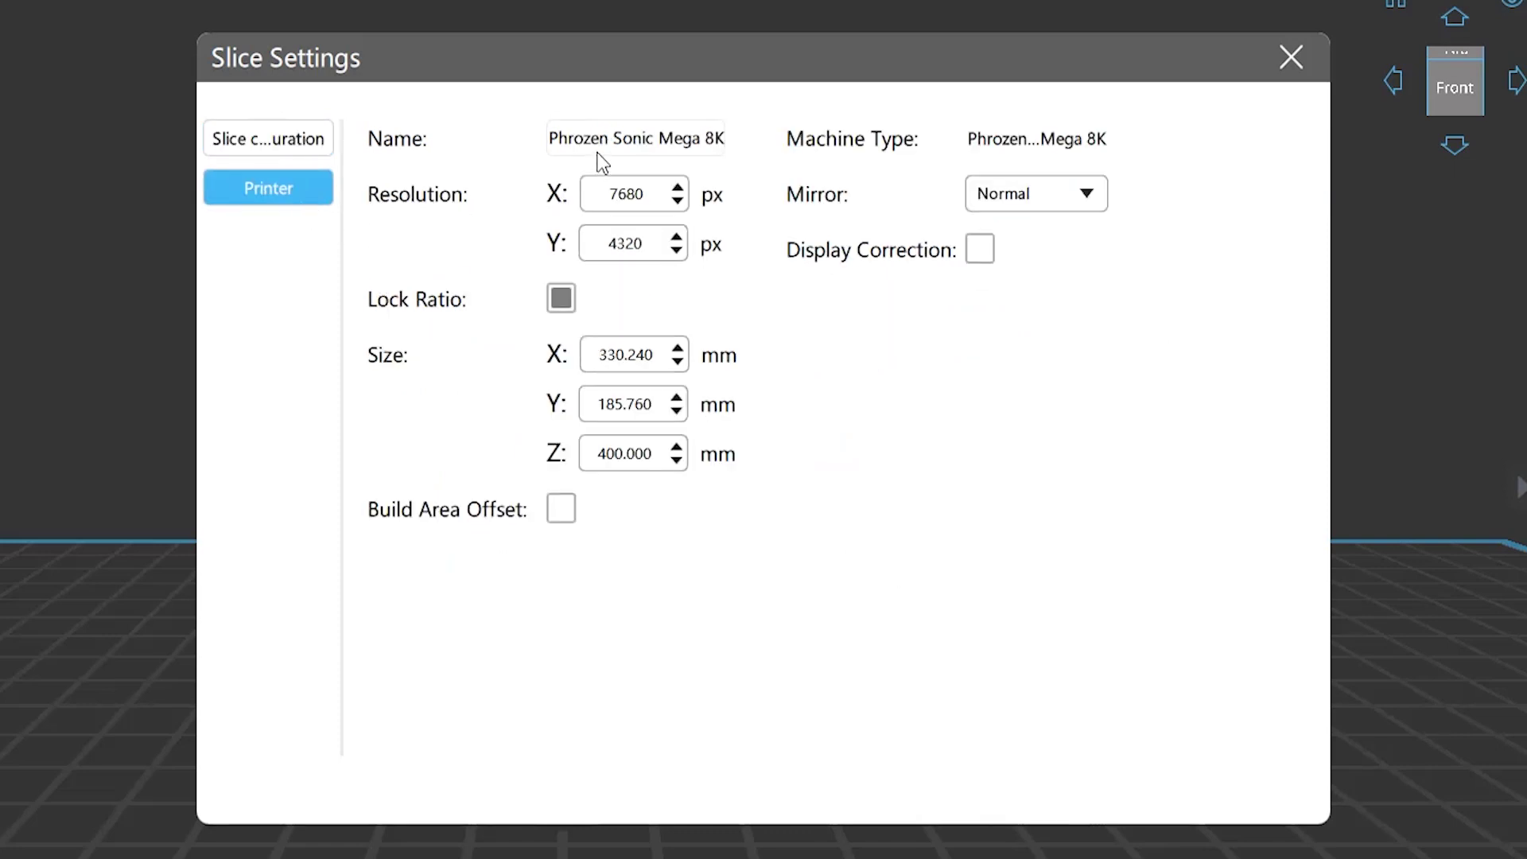
Check the mirror options, then set the layer thickness to 0.08 and adjust the slider to 0.095 mm.
left_click(1085, 199)
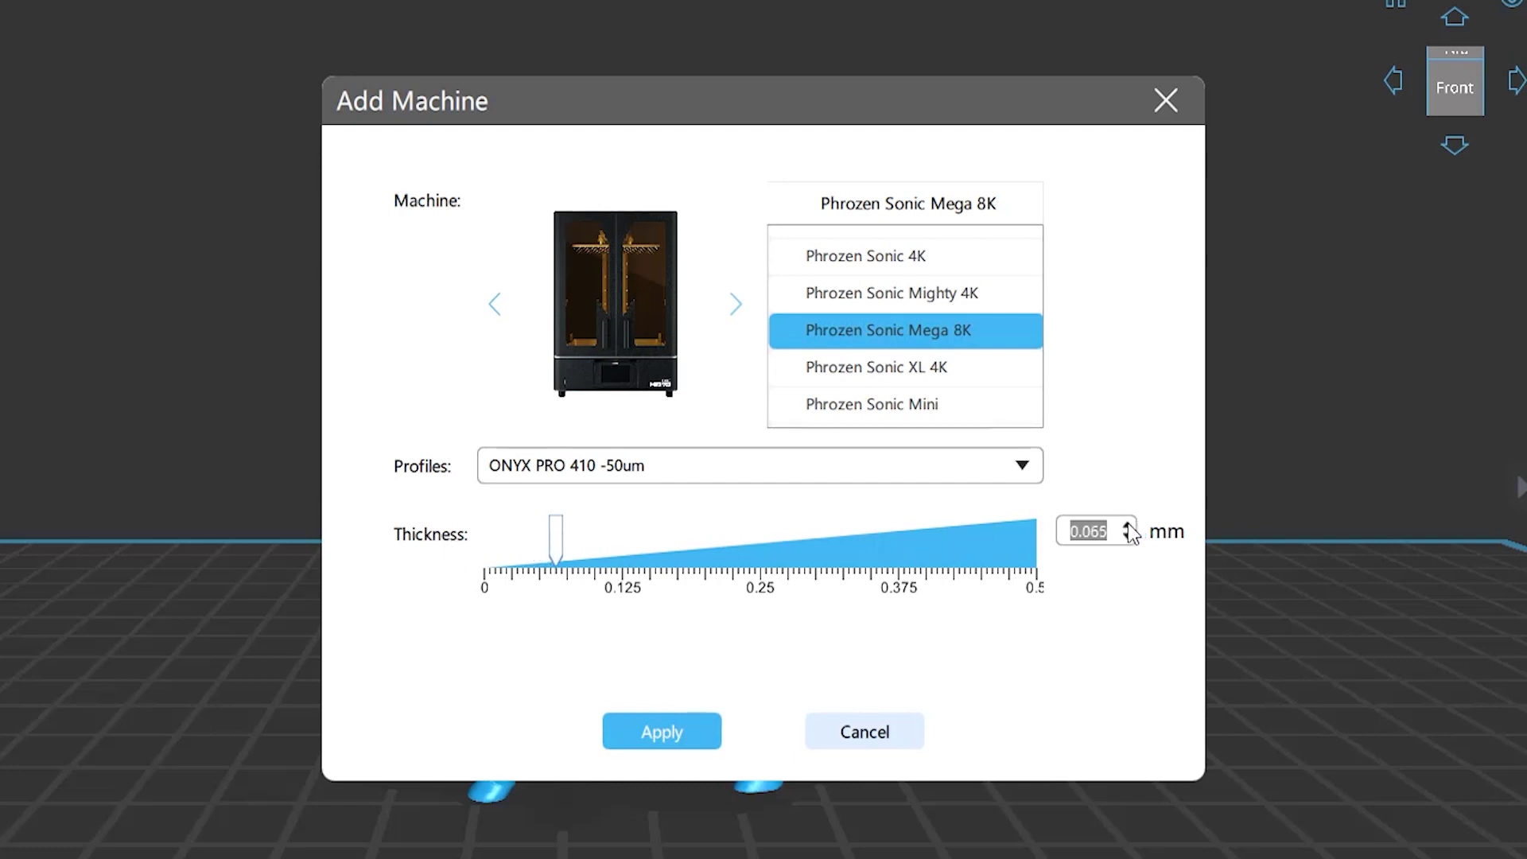
double_click(1099, 531)
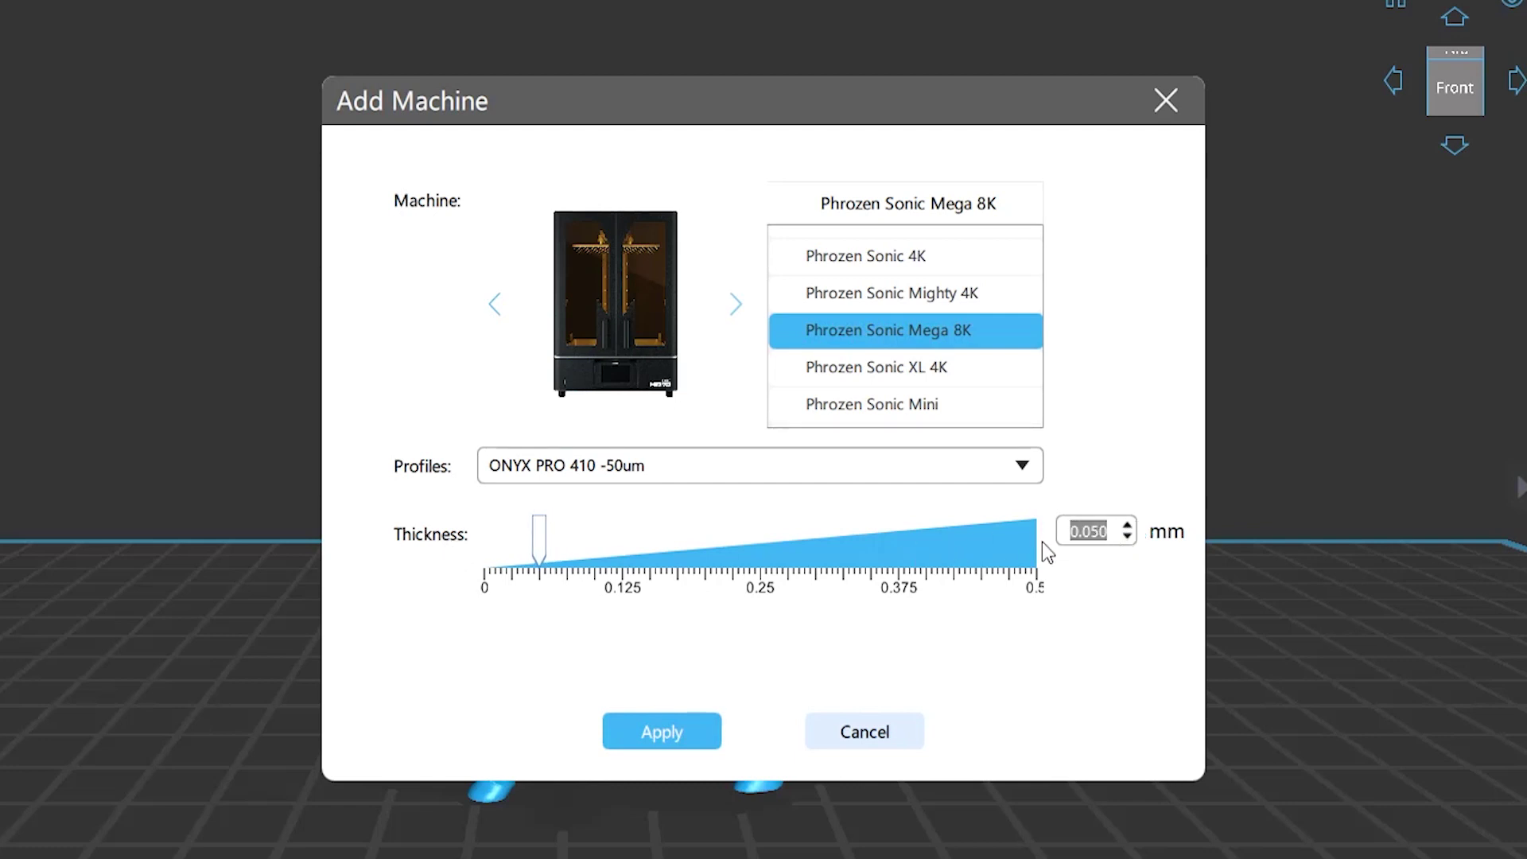
type("0.08")
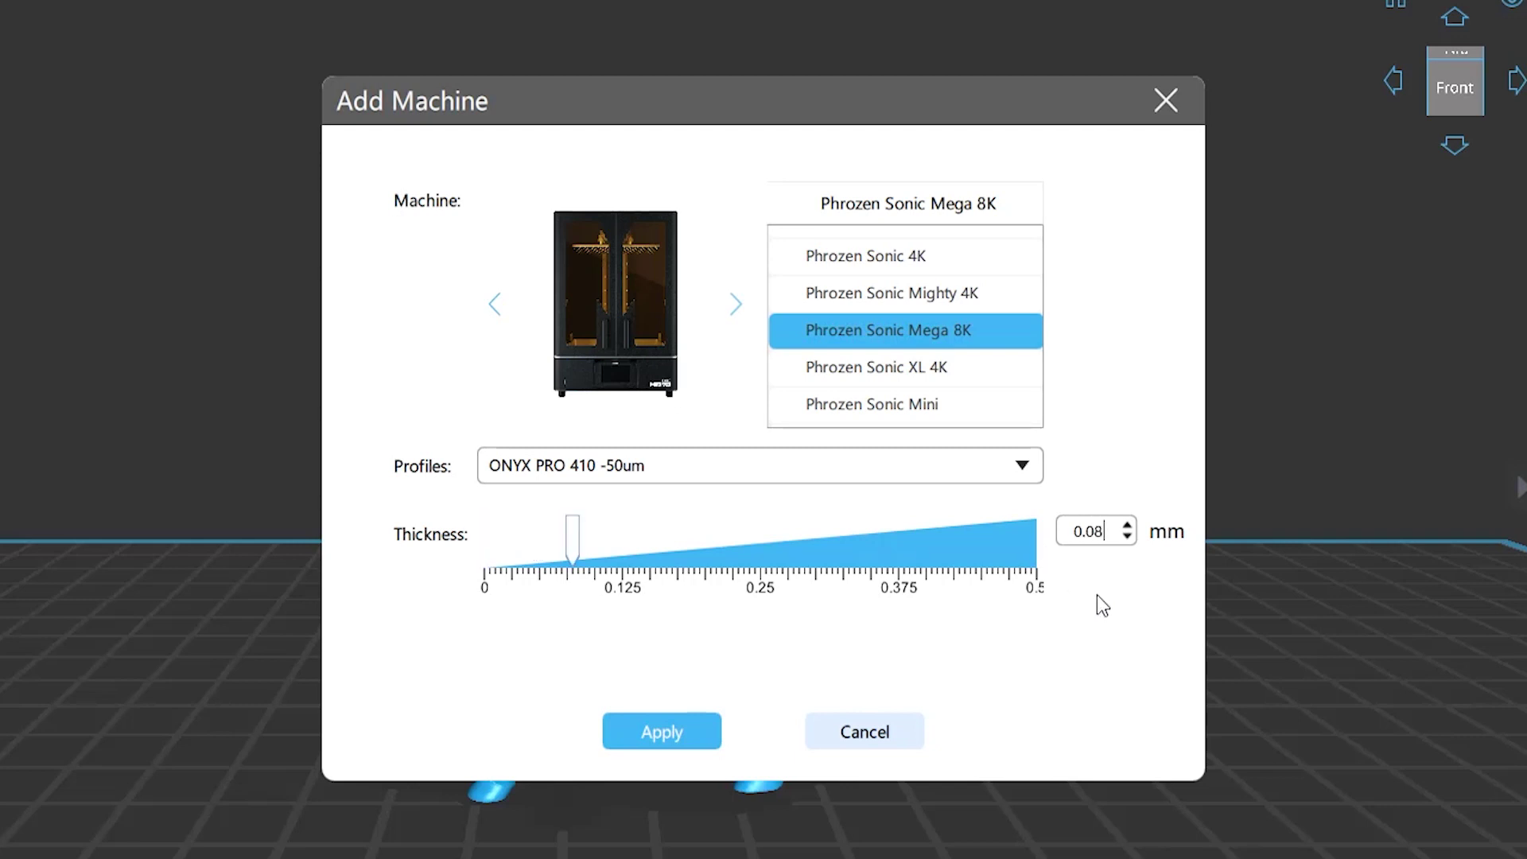
mouse_move(578, 553)
left_mouse_down()
mouse_move(953, 561)
mouse_move(589, 570)
left_mouse_up()
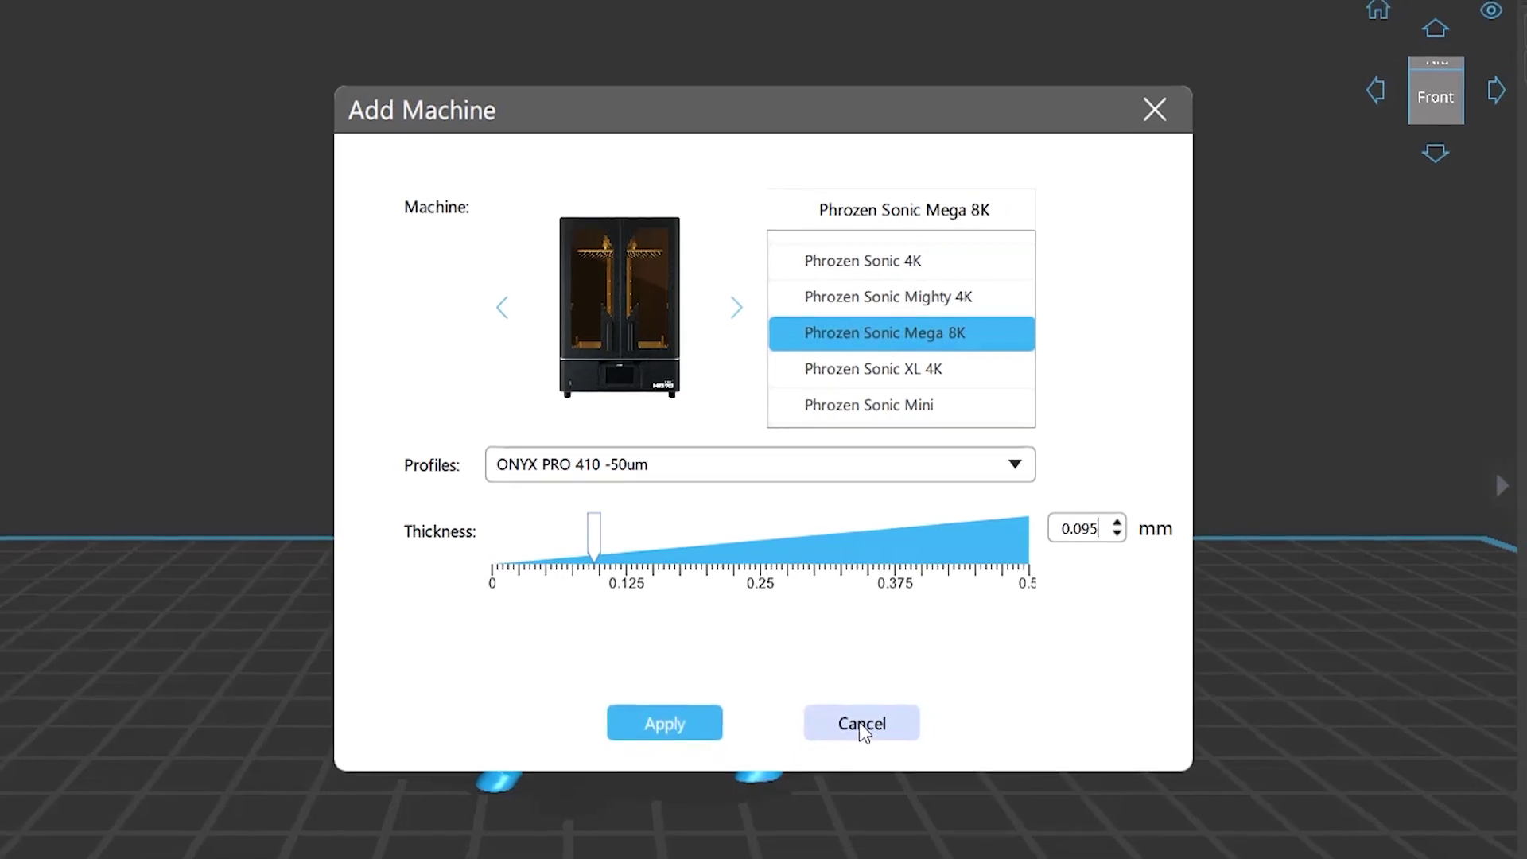
left_click(1166, 101)
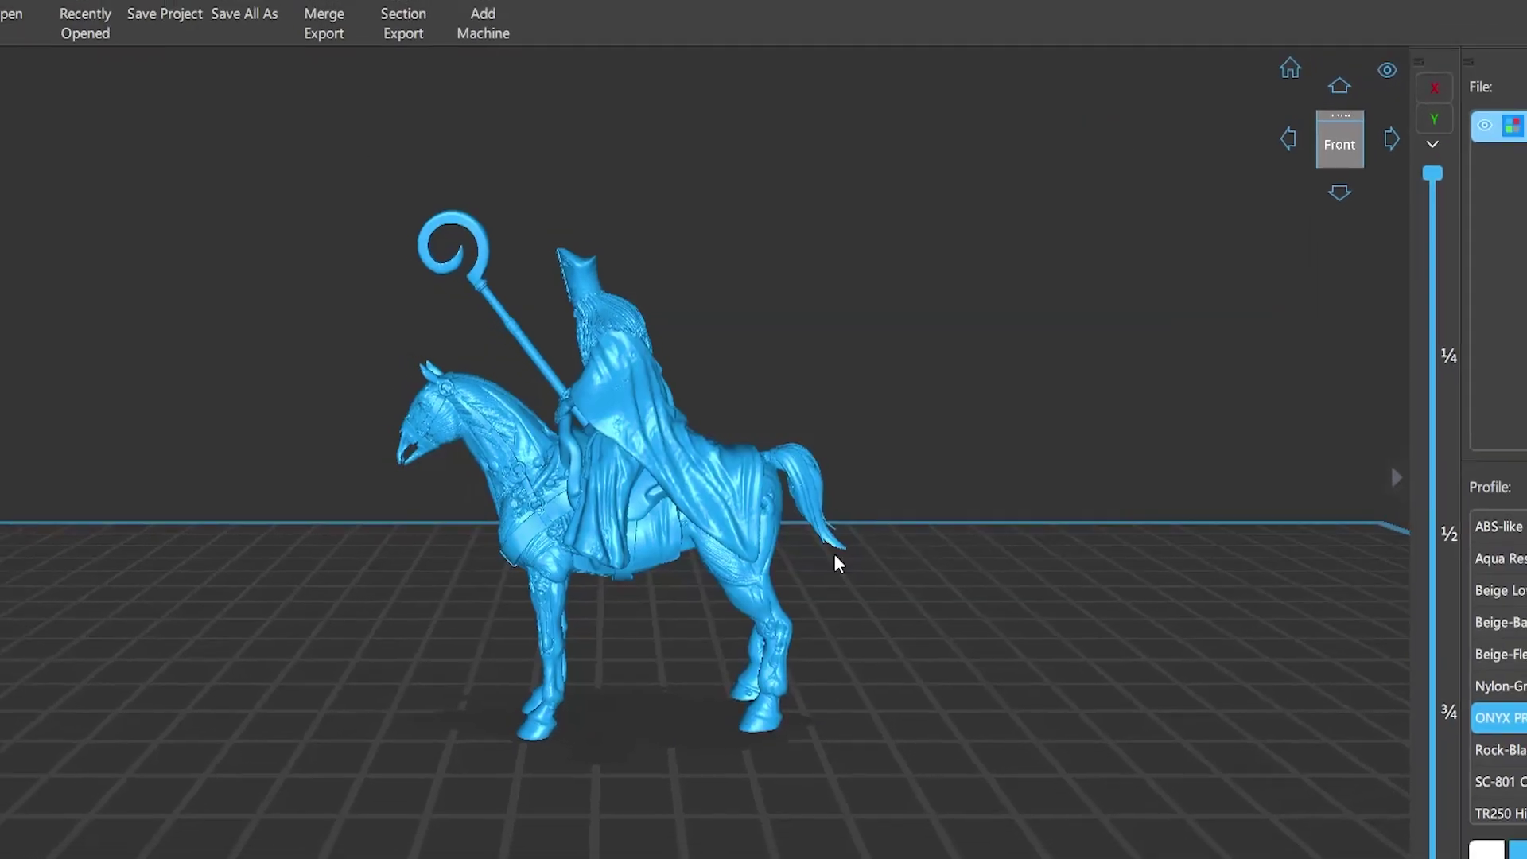